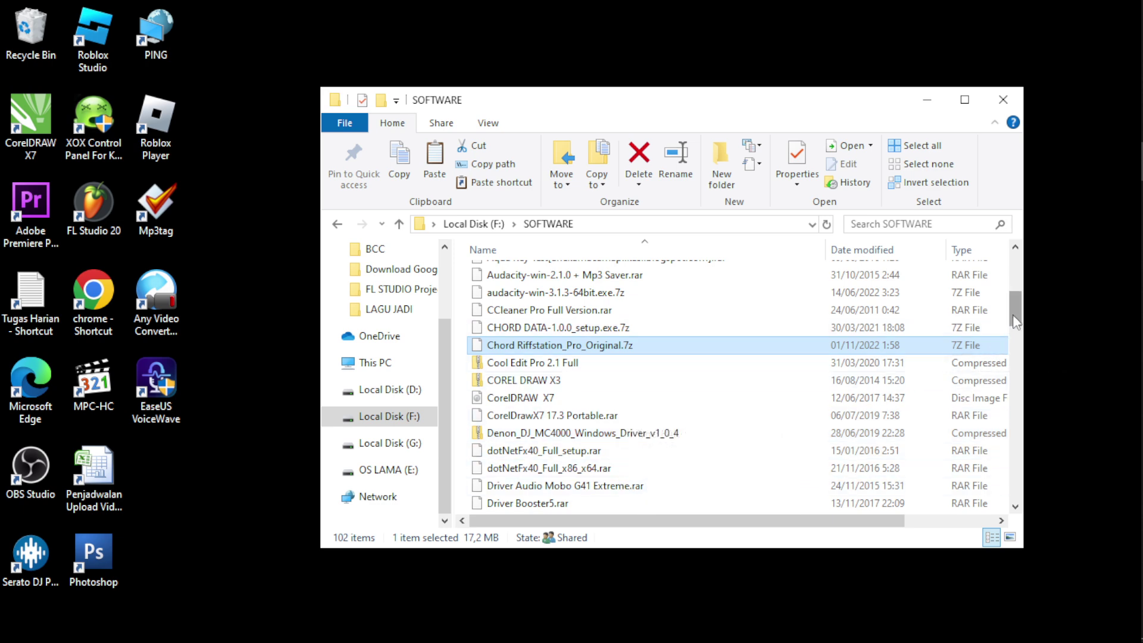
Step: Look through the SOFTWARE folder for the chord programs: CHORD DATA-1.0.0, Chord Riffstation_Pro_Original and Easy Chords 0.95
scroll(1013, 315, up, 1)
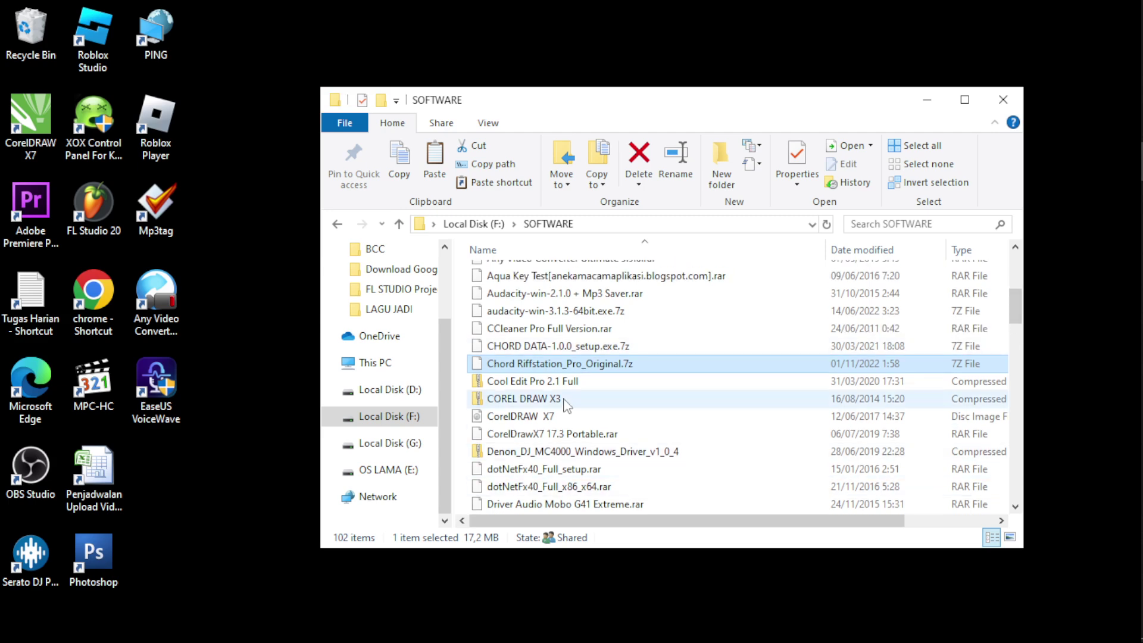
click(549, 349)
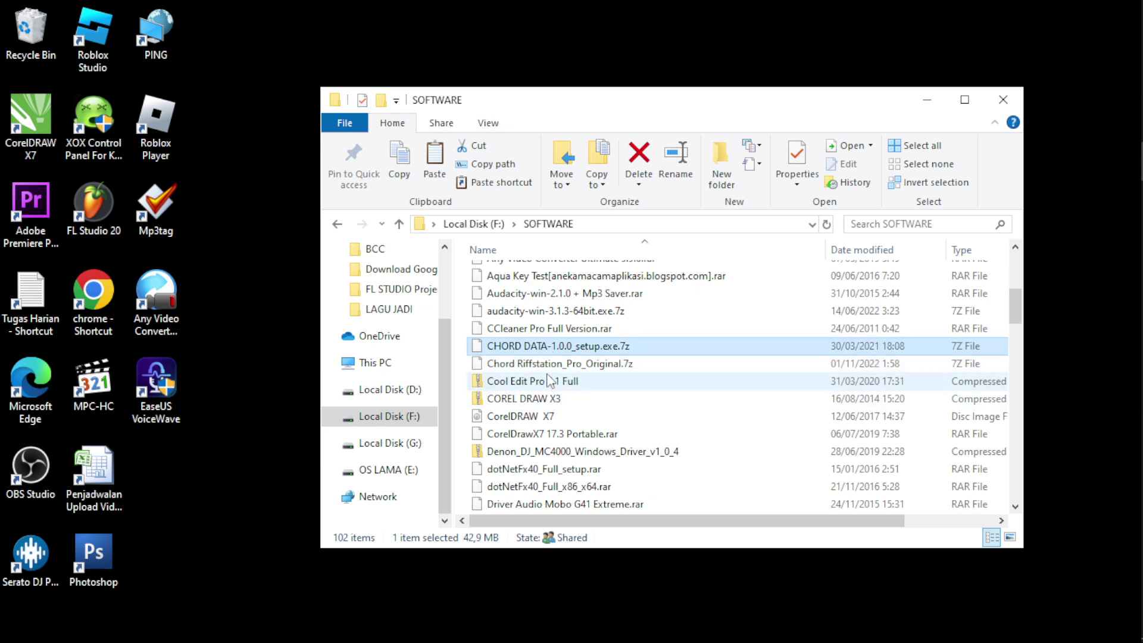
click(590, 364)
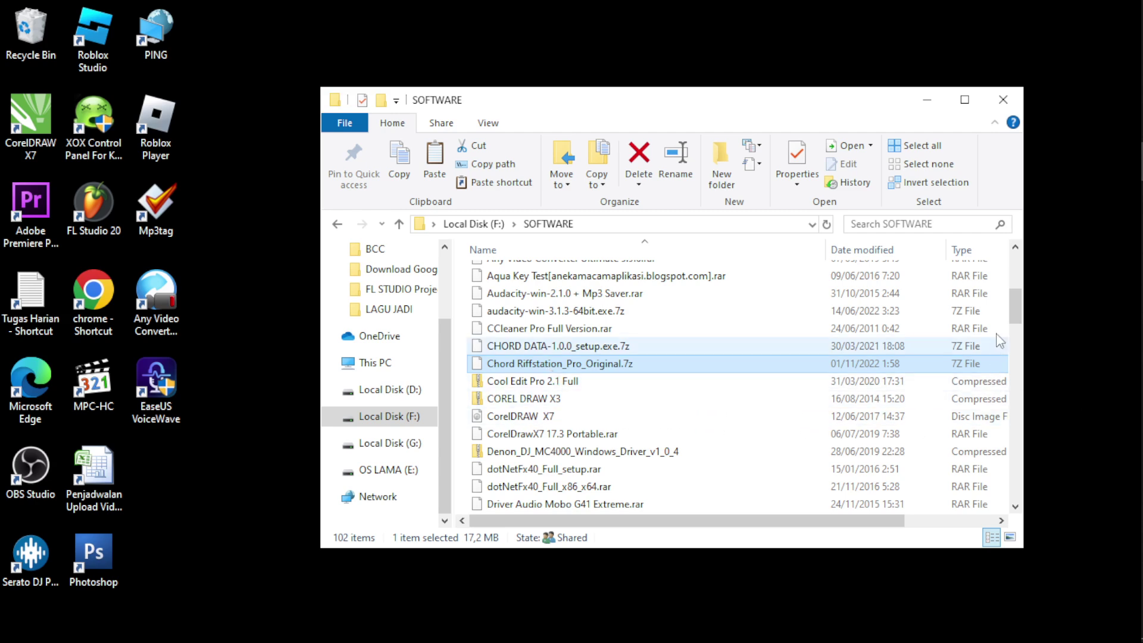
drag(1016, 316, 1017, 350)
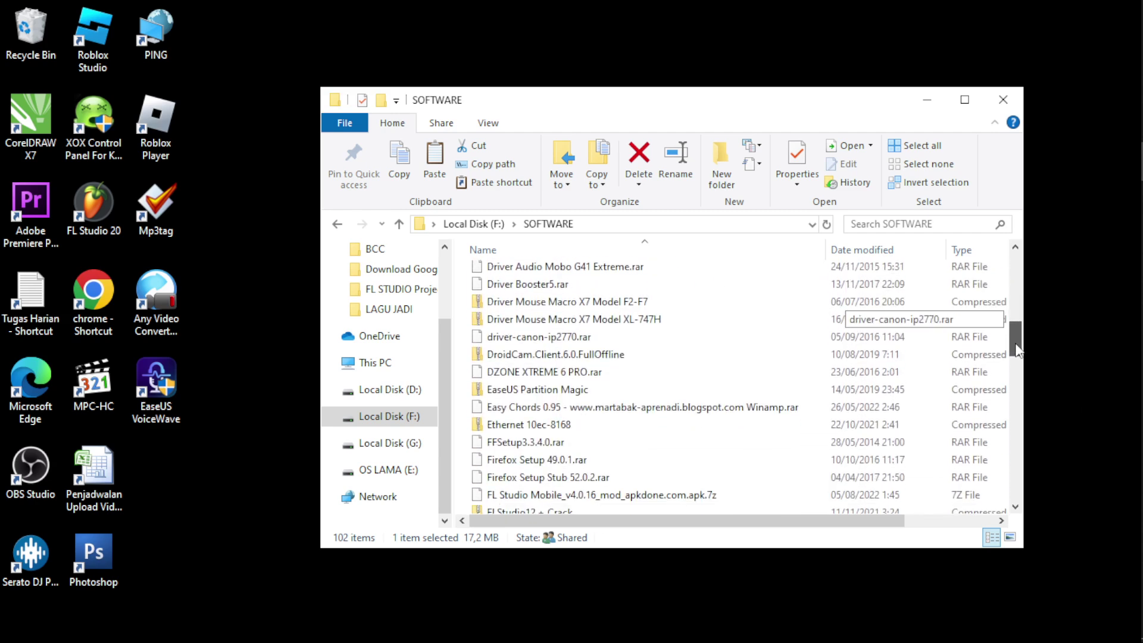
click(678, 411)
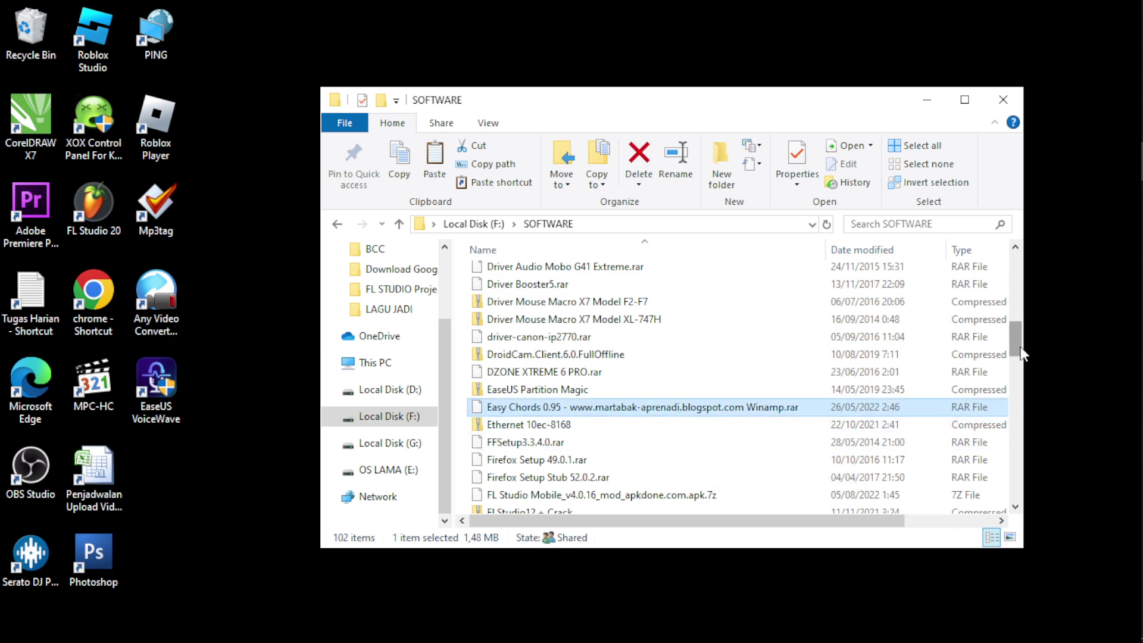
drag(1022, 354, 1022, 348)
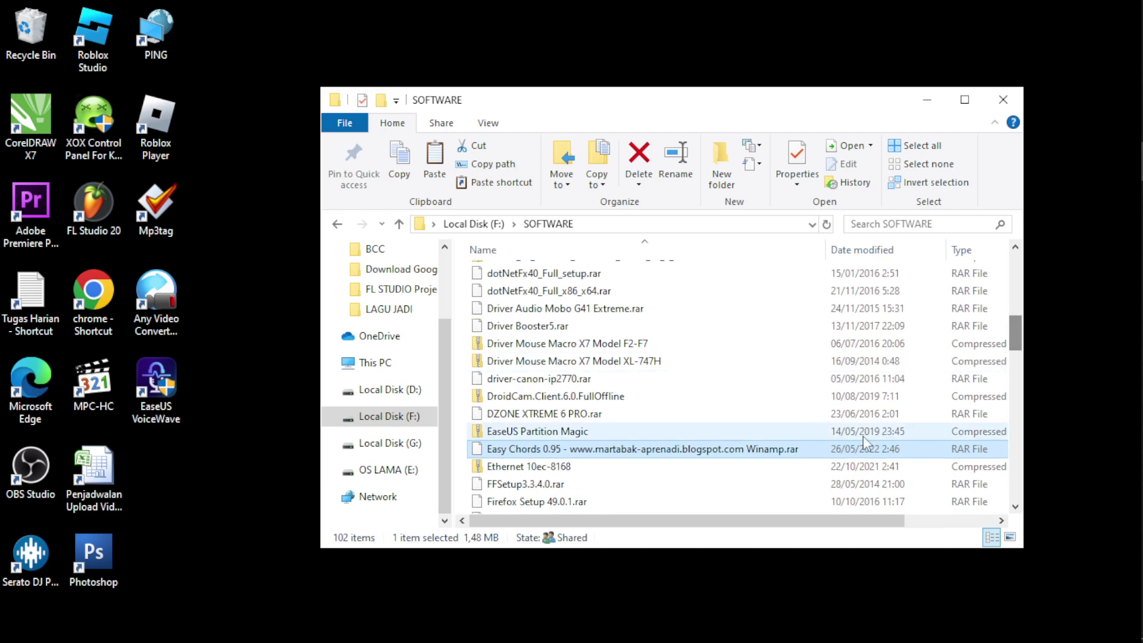
drag(1020, 328, 1023, 299)
Step: Open the Chord Riffstation_Pro_Original.7z archive with 7-Zip and run Riffstation_Pro_Original.exe from it
click(619, 336)
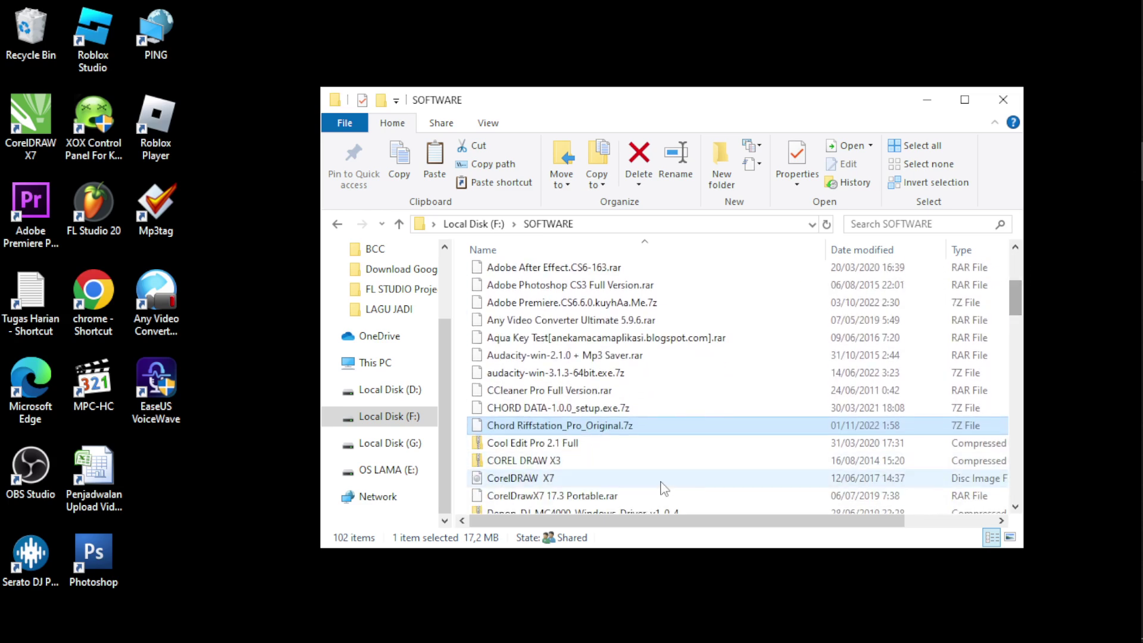
right_click(608, 430)
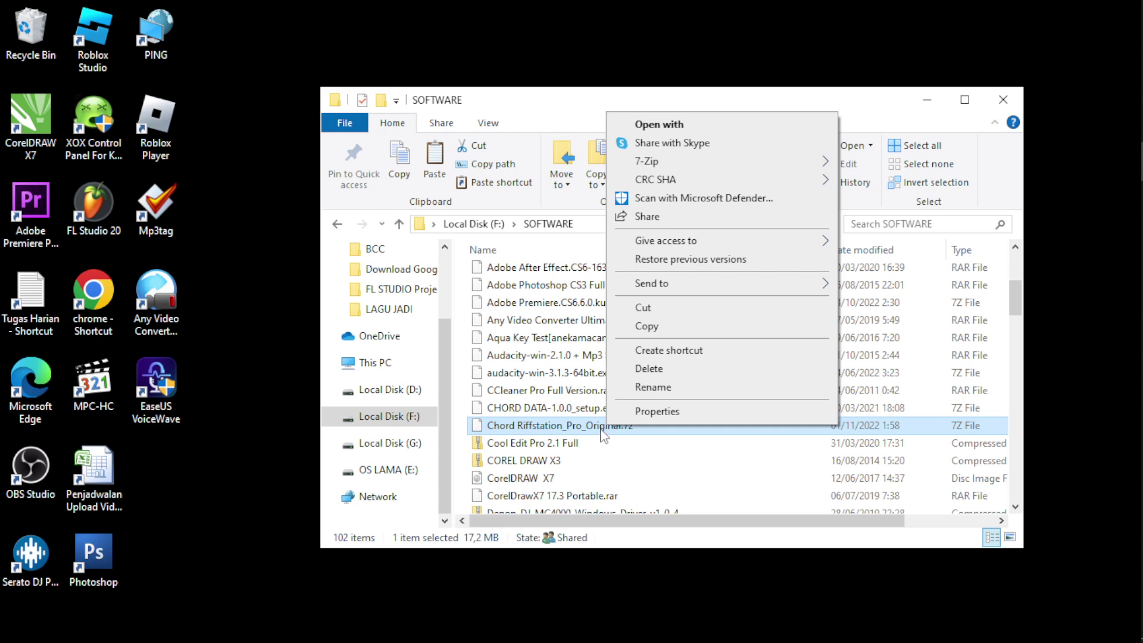
mouse_move(720, 162)
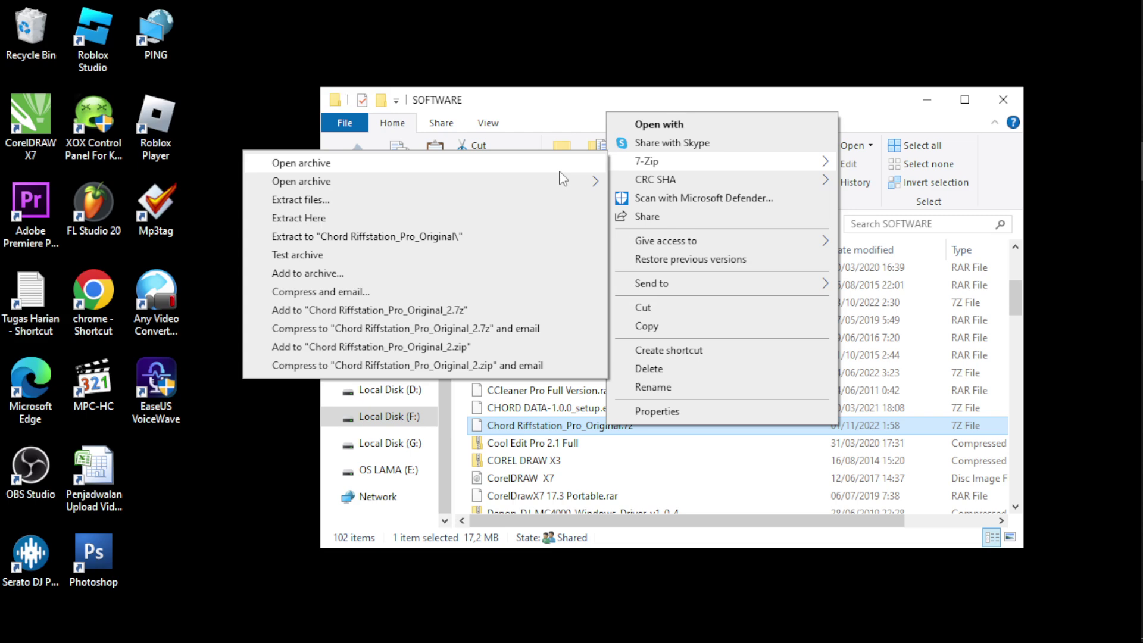
click(561, 171)
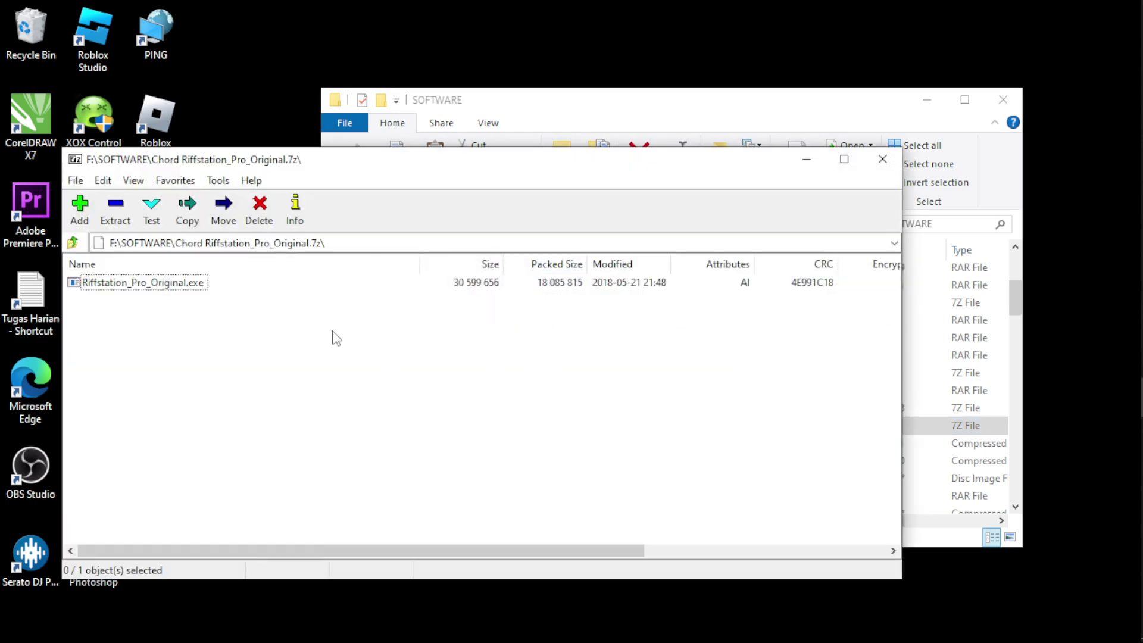
double_click(177, 288)
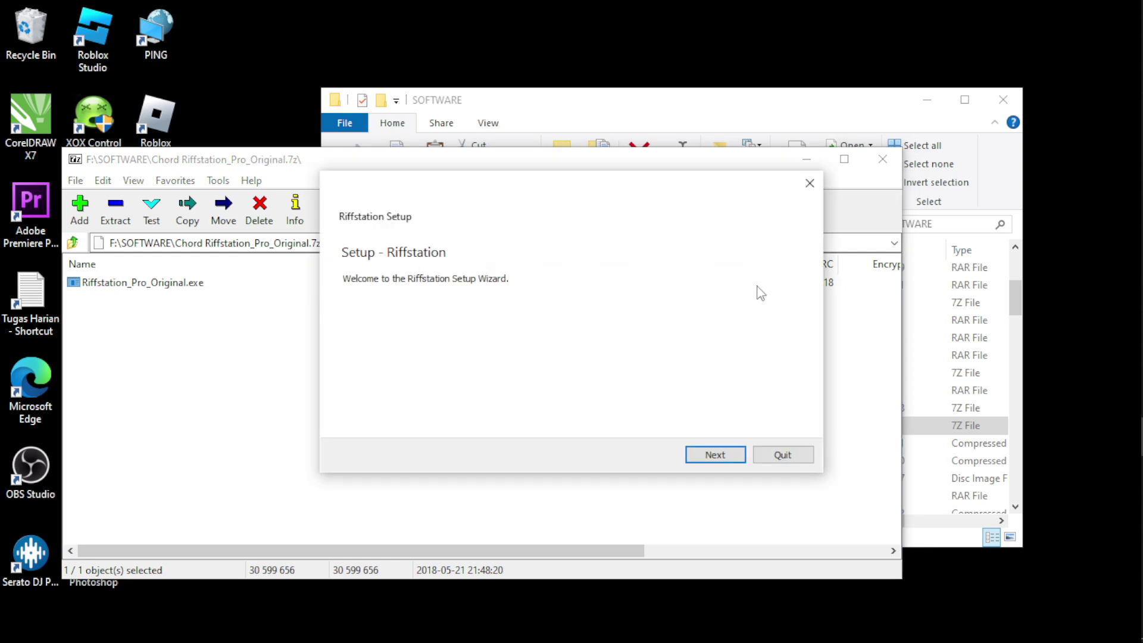
Step: Close the 7-Zip archive window and minimize the SOFTWARE folder, with the Riffstation setup wizard placed in the middle of the desktop
drag(484, 191, 336, 119)
click(171, 159)
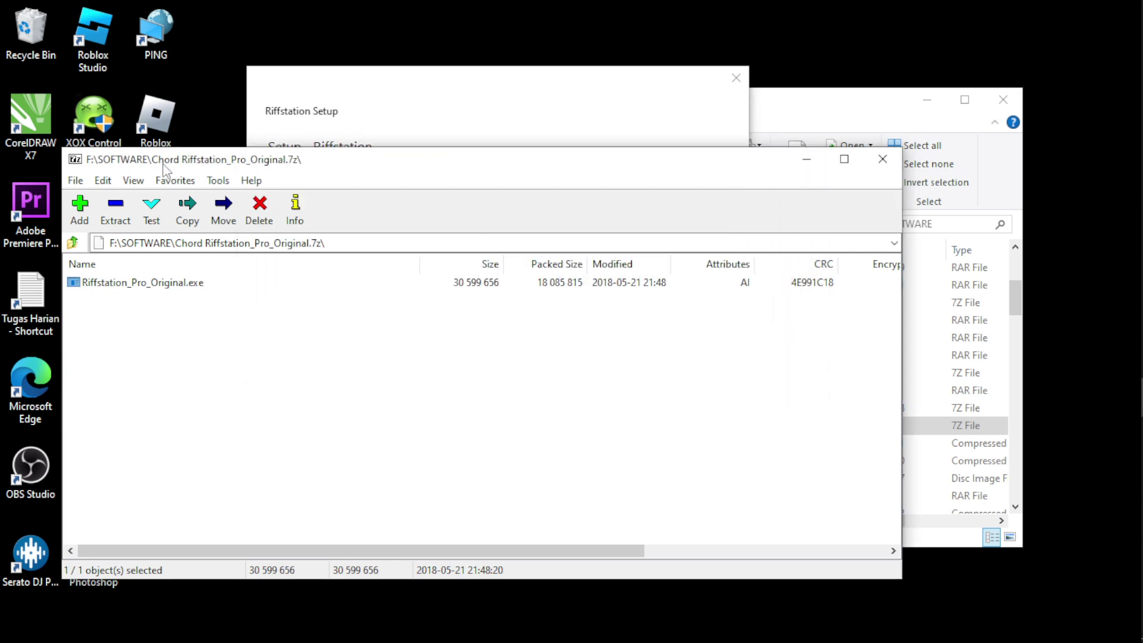
click(883, 159)
click(855, 115)
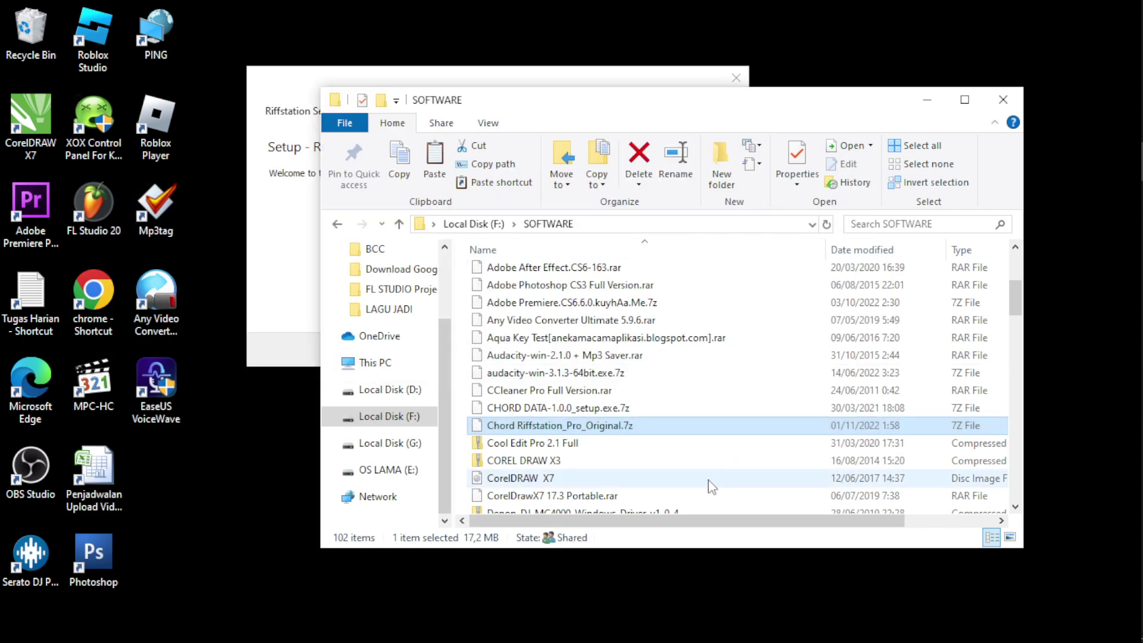
drag(808, 522, 963, 524)
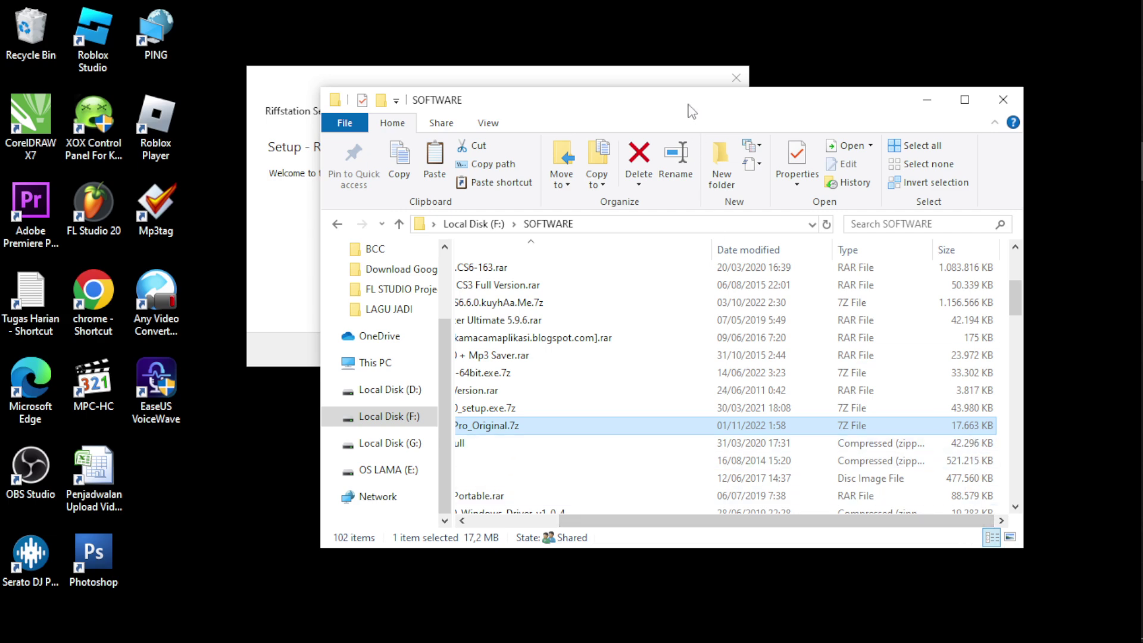
drag(689, 107, 781, 201)
click(660, 113)
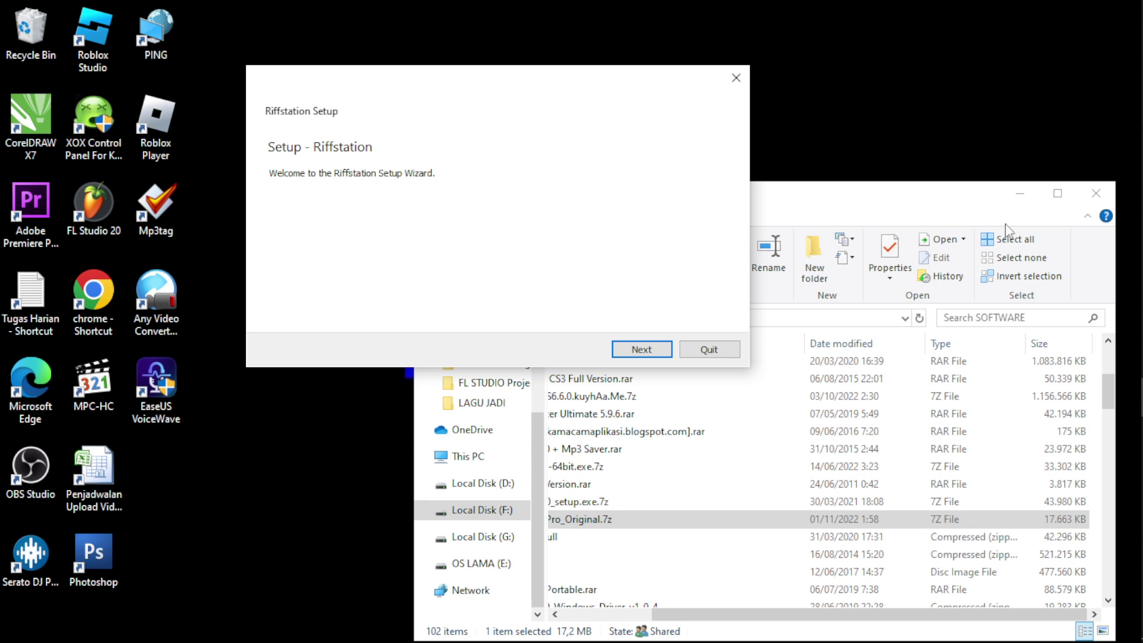
click(1020, 193)
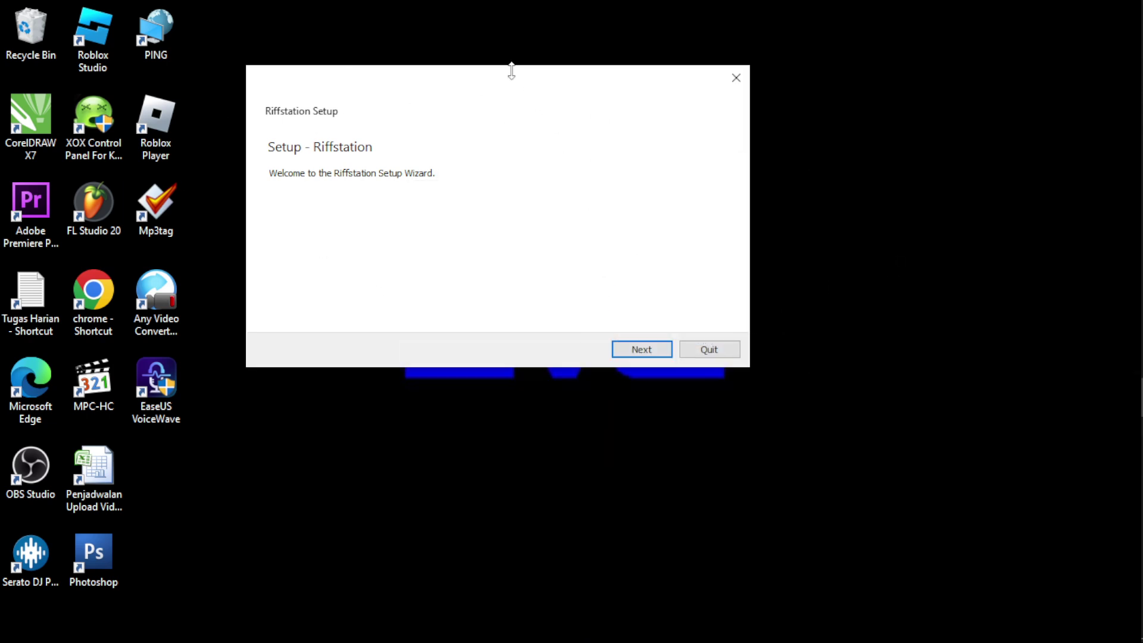
drag(505, 84, 581, 136)
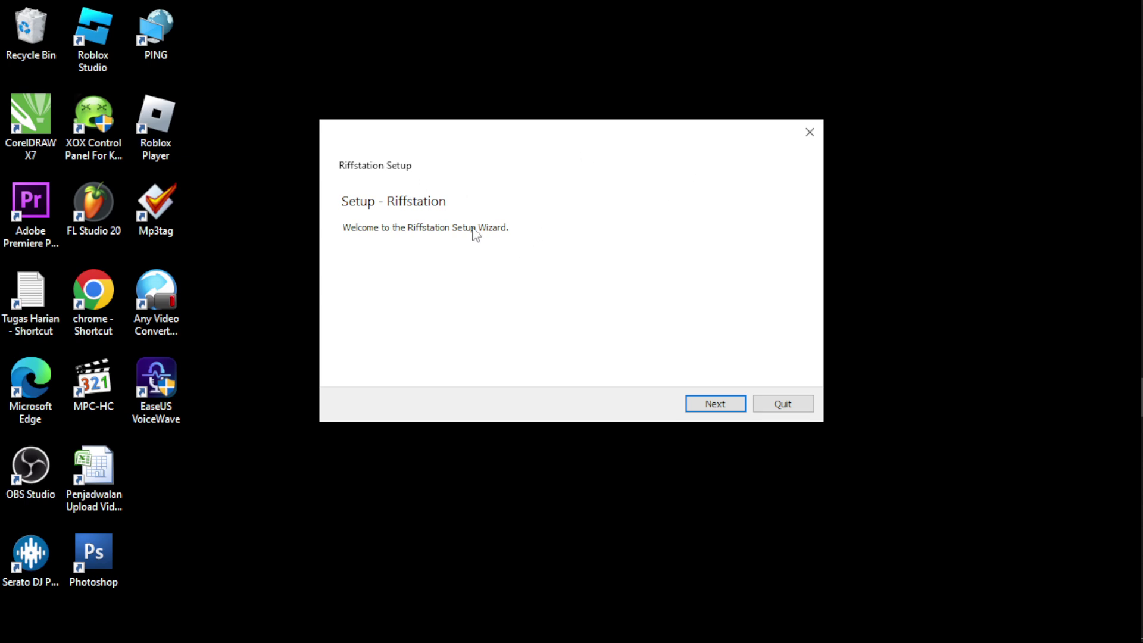
Step: Accept the Riffstation license agreement, keeping the default installation folder and the Riffstation Start menu folder
click(715, 405)
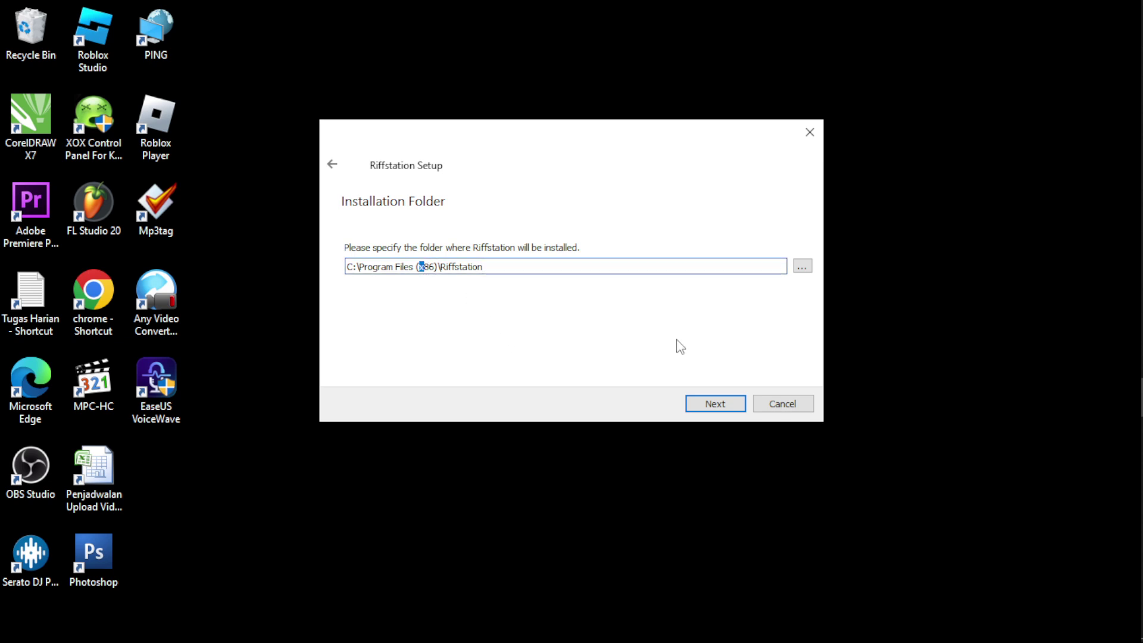
click(724, 405)
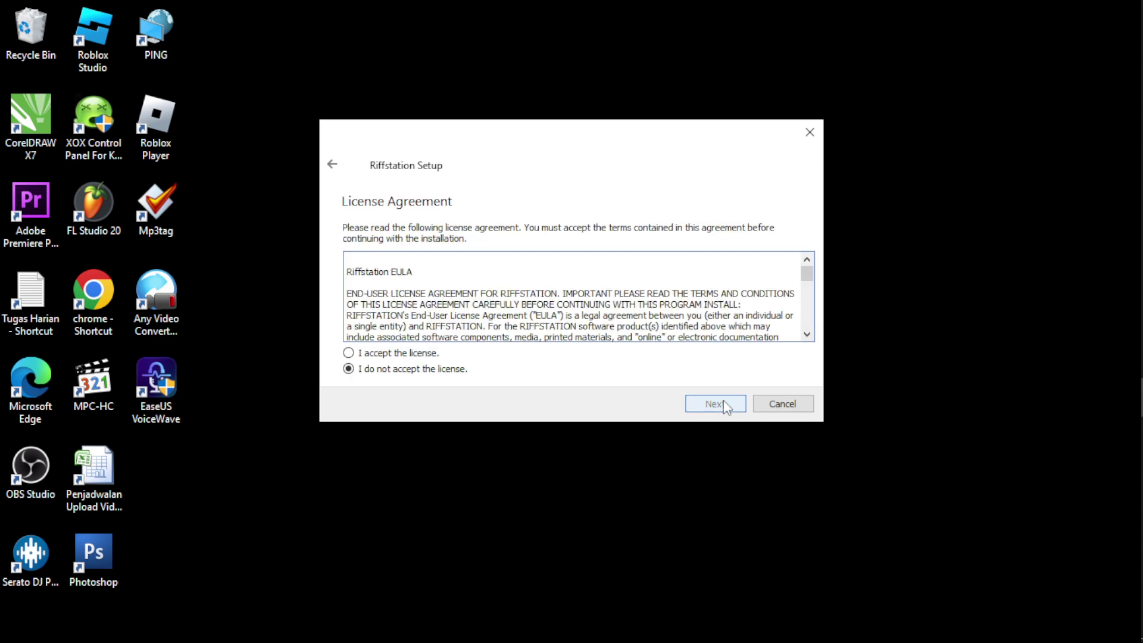
click(402, 354)
click(706, 404)
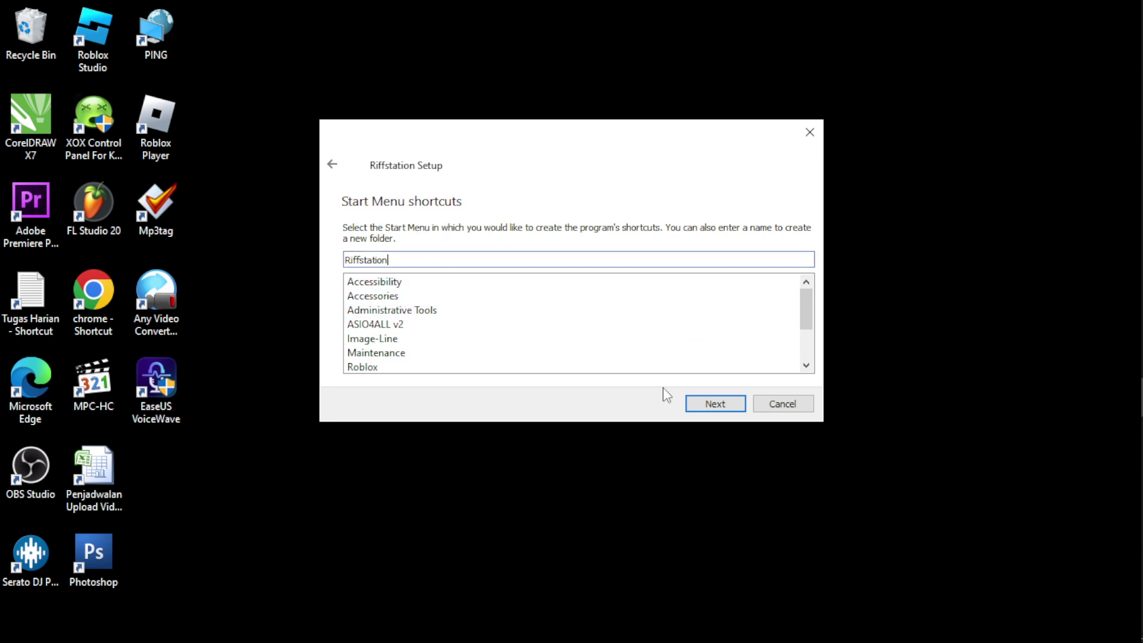
click(703, 405)
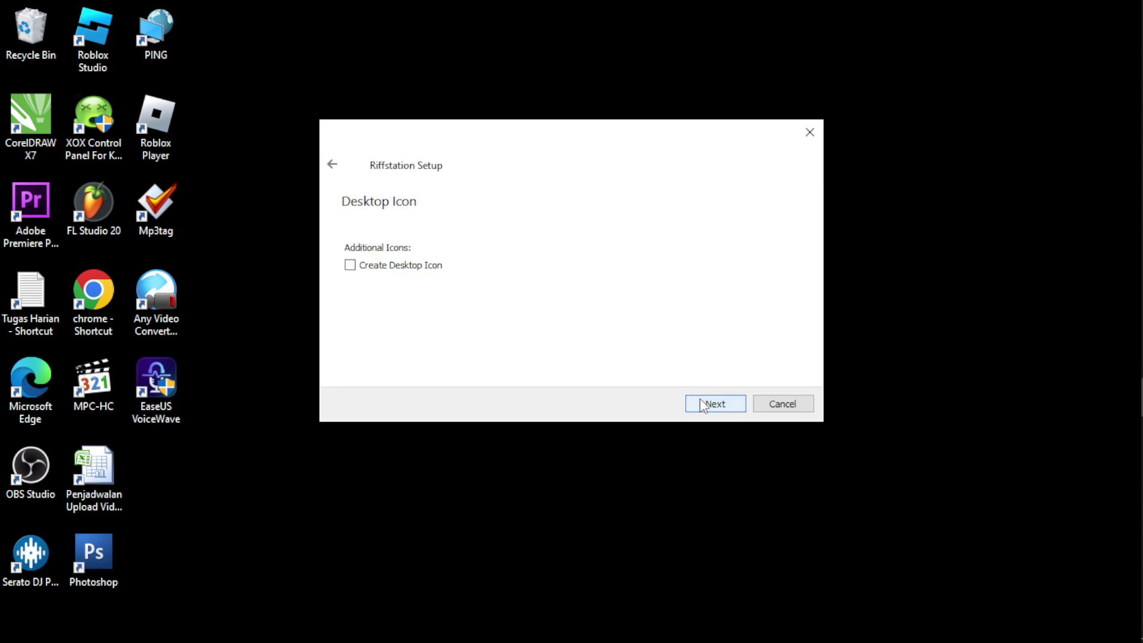
click(399, 268)
click(350, 265)
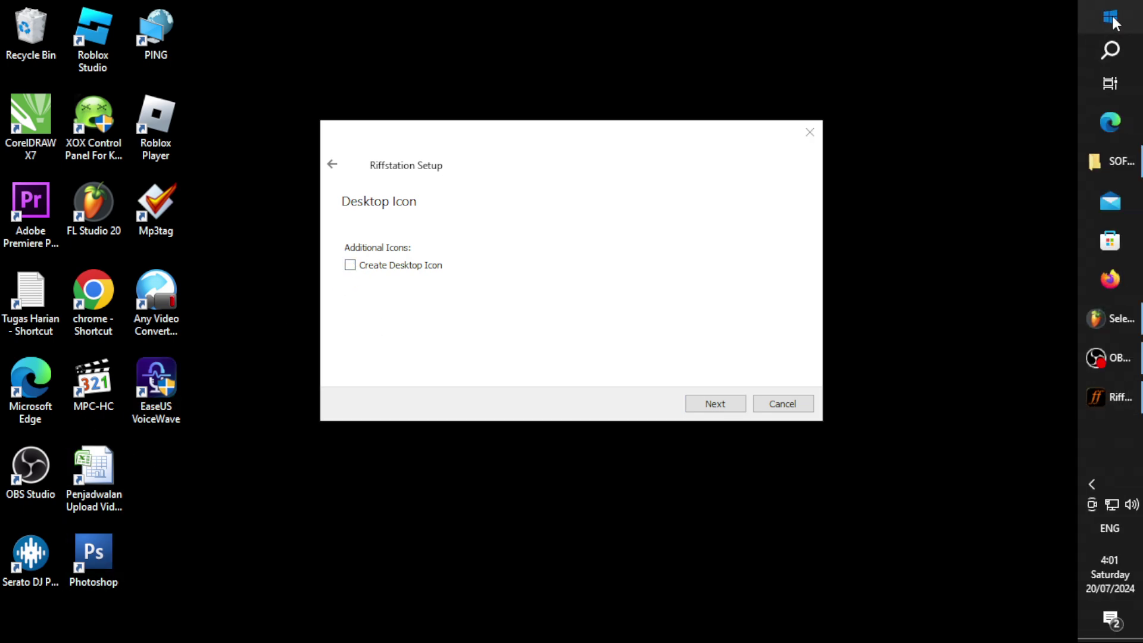
click(1140, 7)
scroll(721, 287, down, 2)
scroll(718, 281, down, 10)
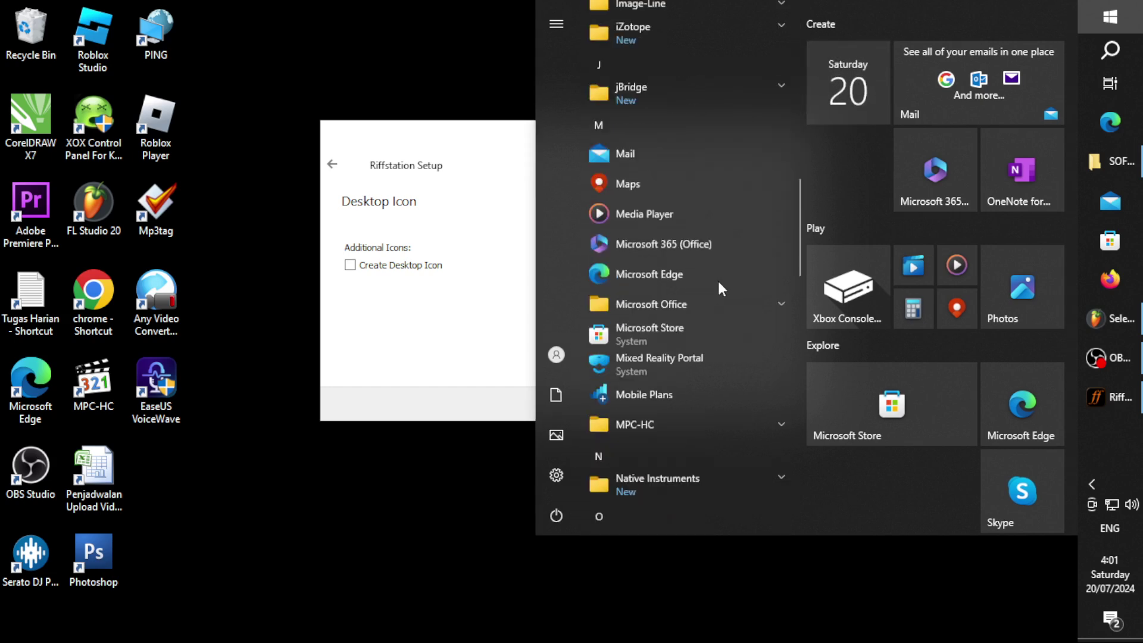
click(488, 181)
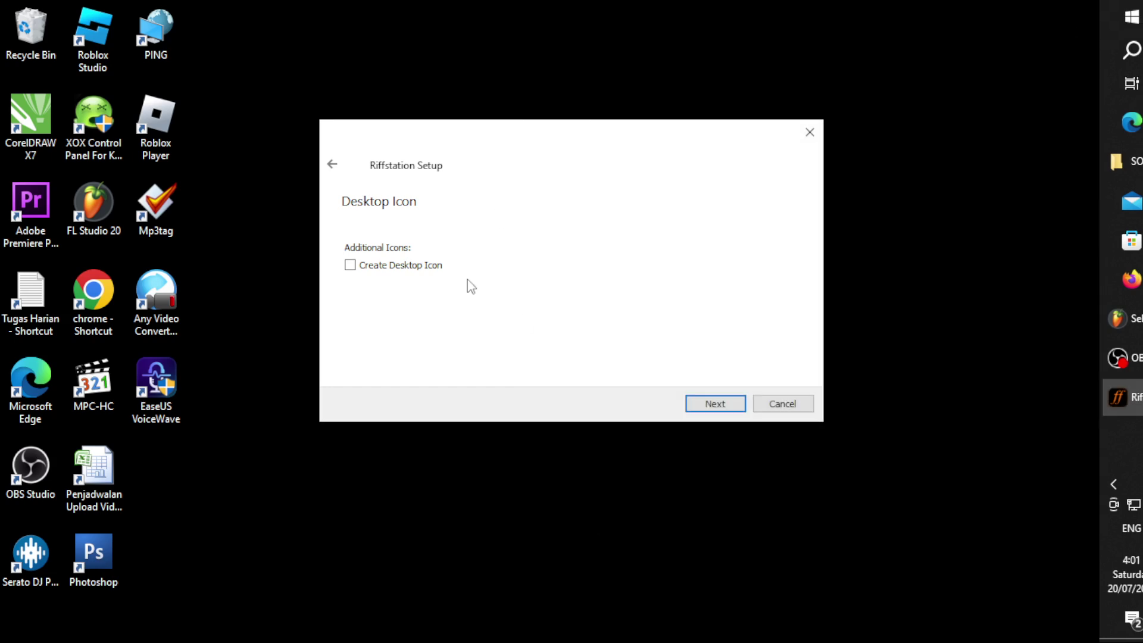
Step: Enable Create Desktop Icon and start the Riffstation installation
click(416, 270)
click(736, 404)
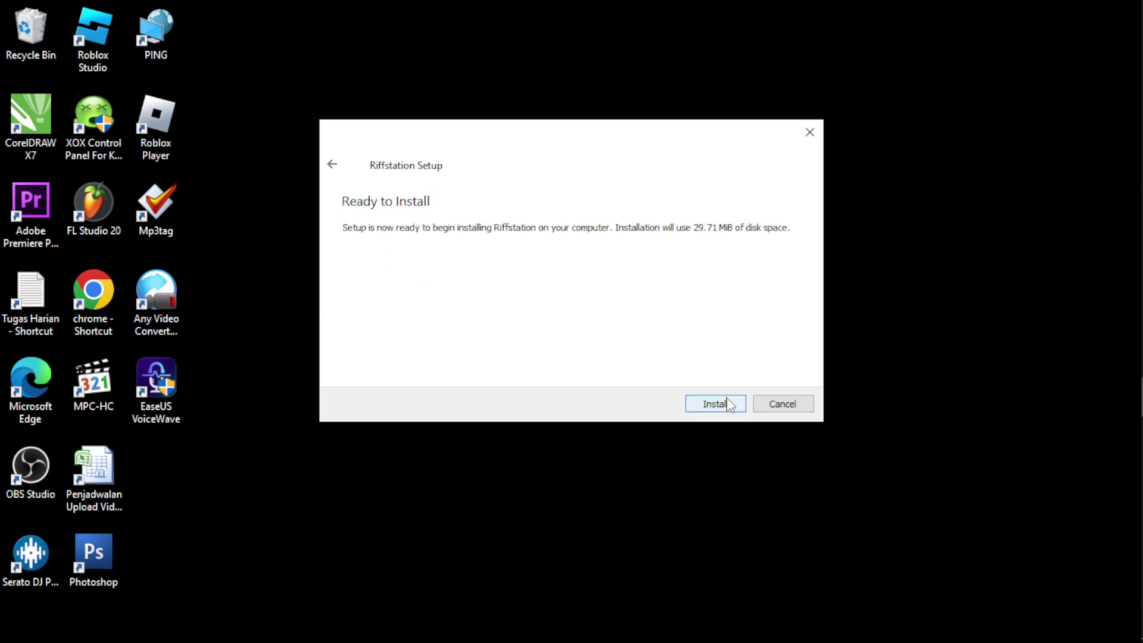
click(729, 404)
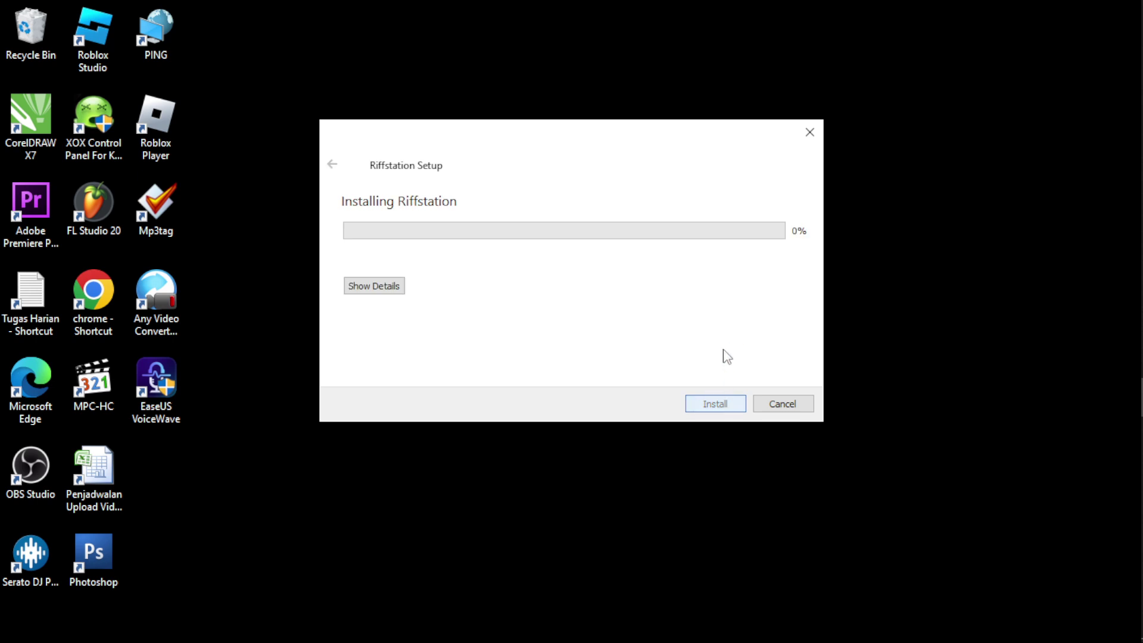
Step: Show the installation details and review the log of installed Riffstation files from its beginning
click(401, 292)
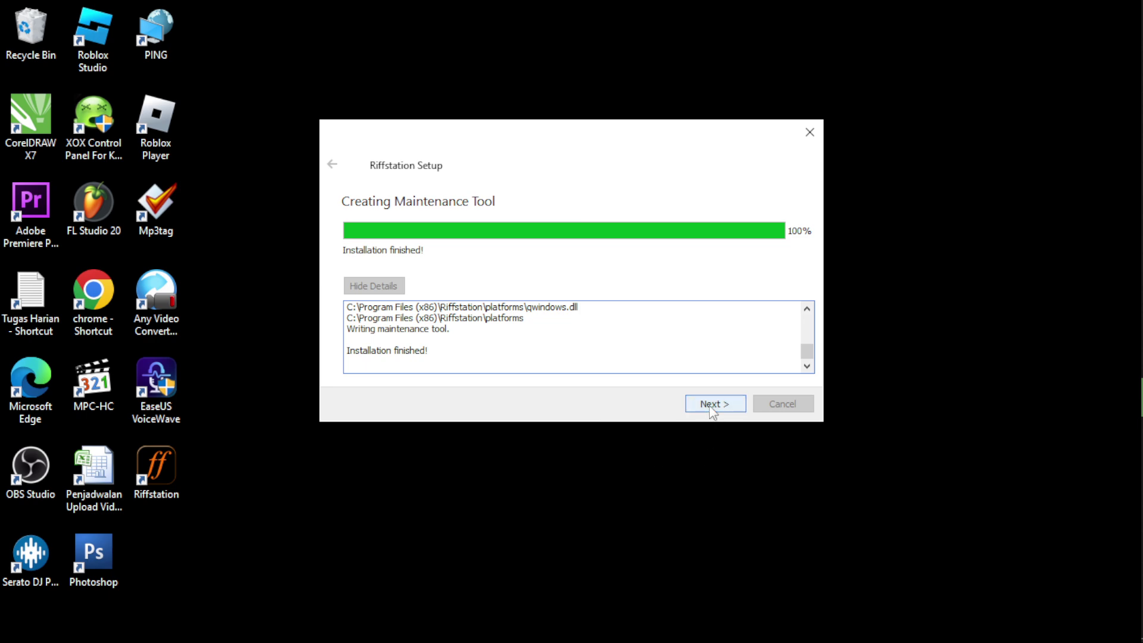
click(811, 339)
drag(808, 345, 808, 327)
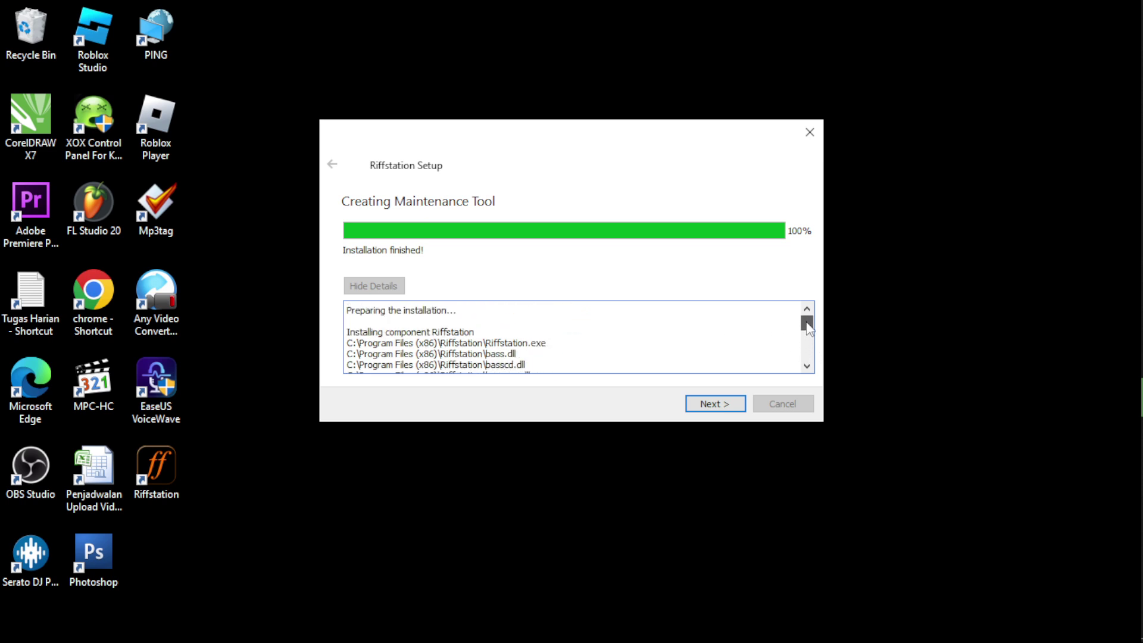
Step: Finish the setup wizard with Run Riffstation enabled and move the Riffstation window to the middle of the screen
click(724, 404)
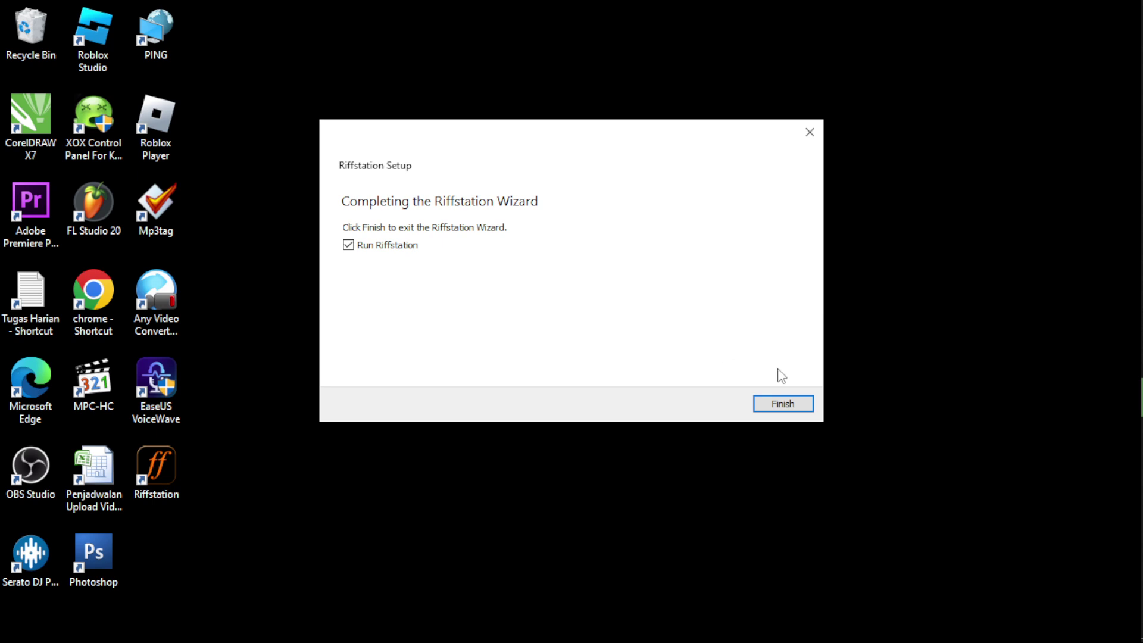
click(799, 403)
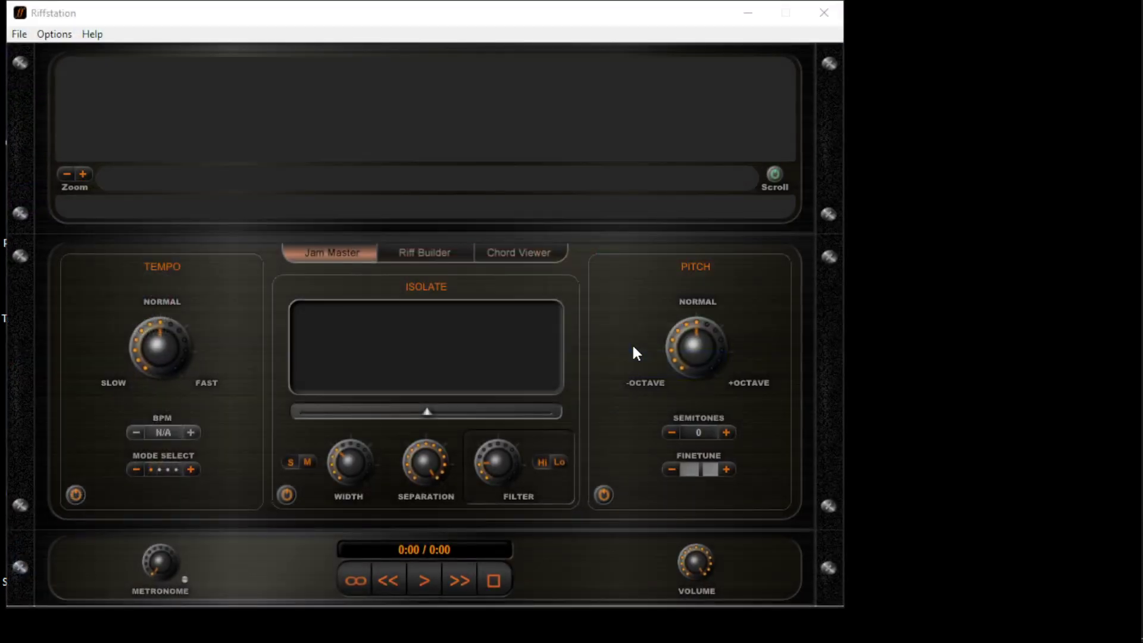
drag(450, 30, 566, 43)
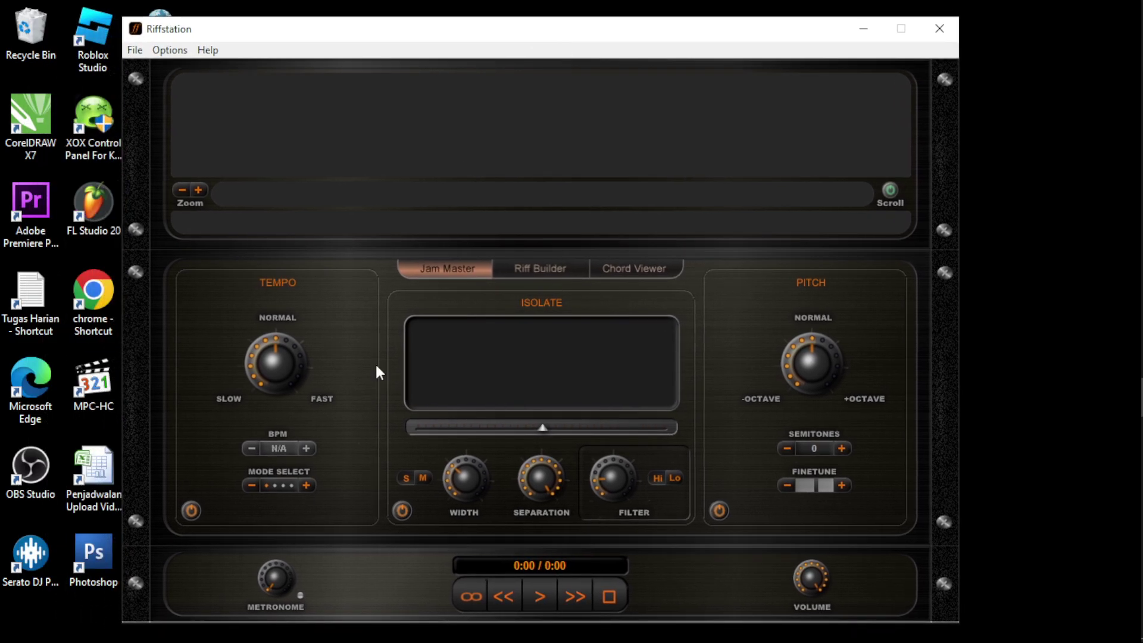
drag(402, 30, 443, 32)
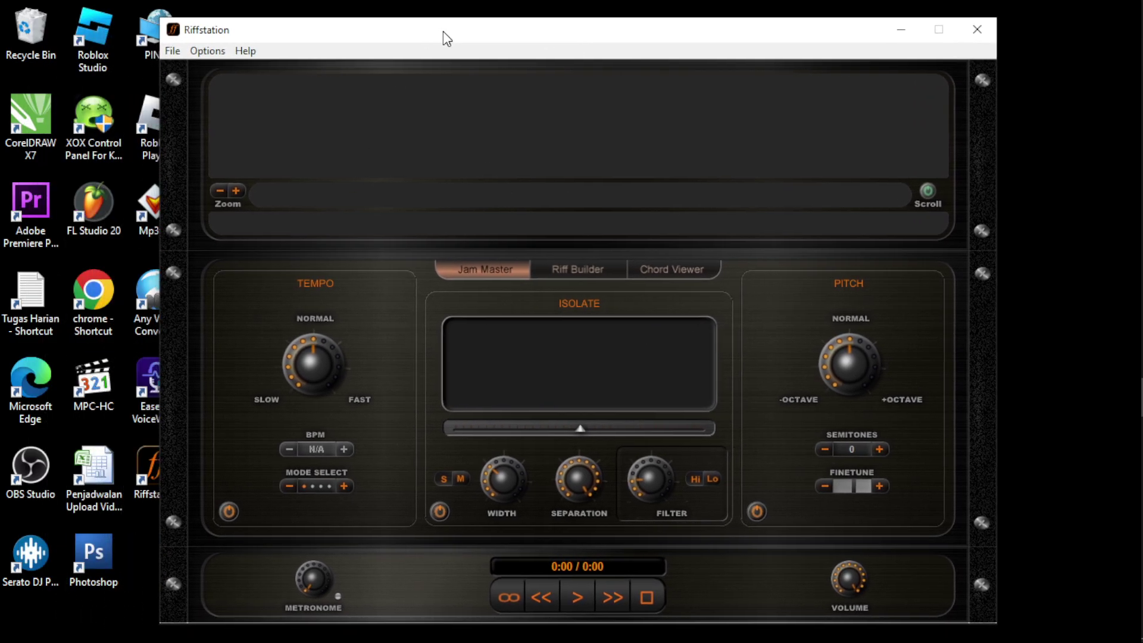
Step: Start opening an audio file and review the list of supported audio file types, keeping All types selected
click(173, 51)
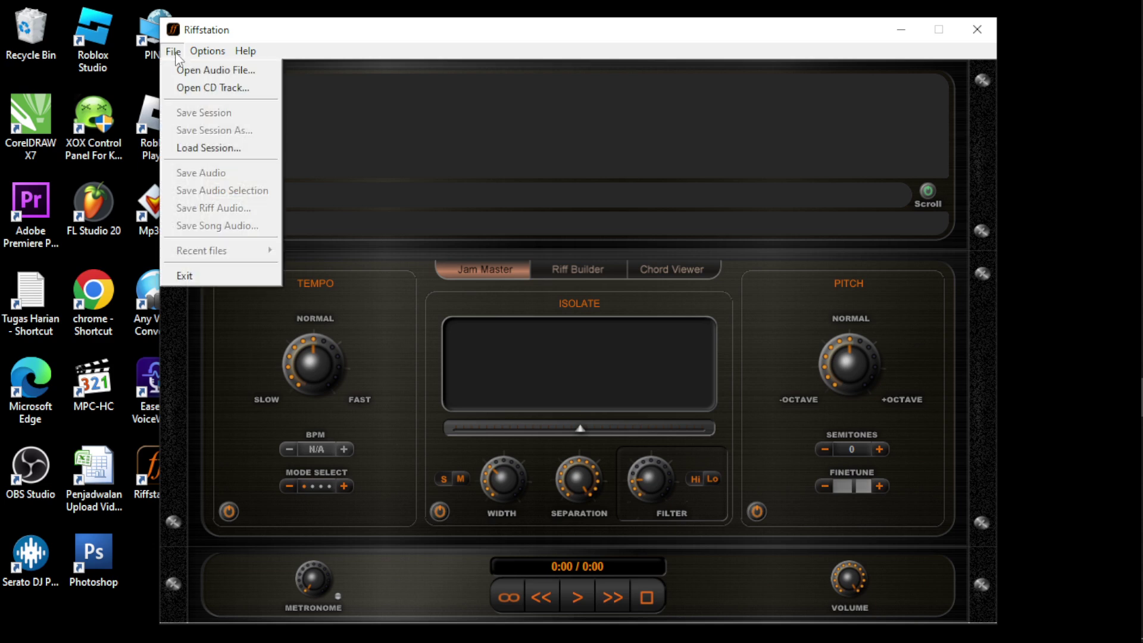
click(173, 51)
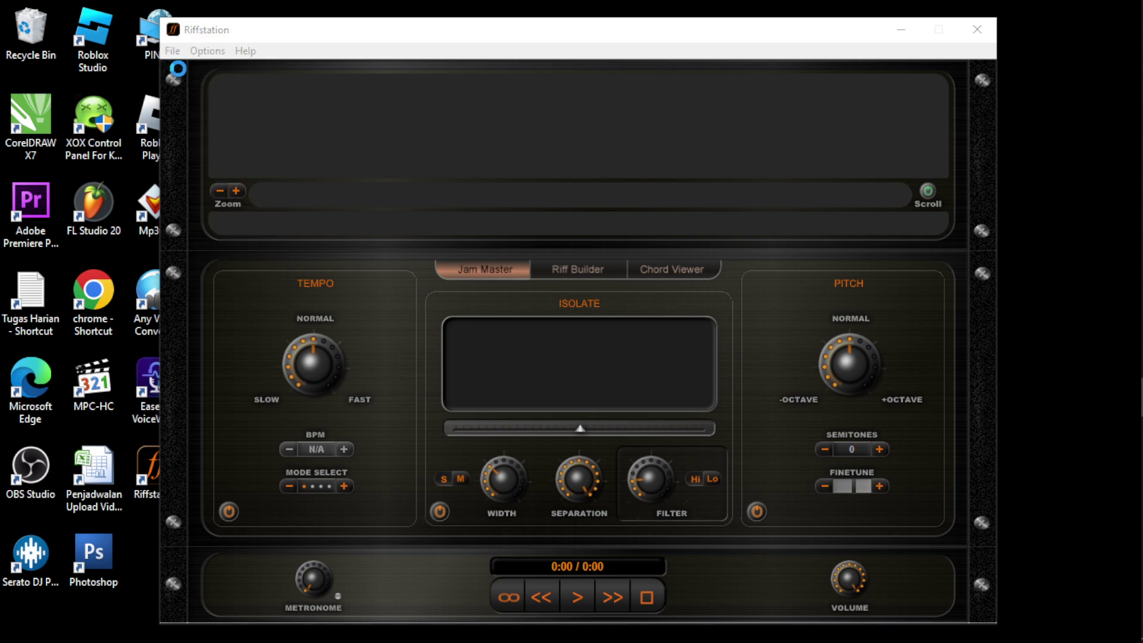
click(189, 65)
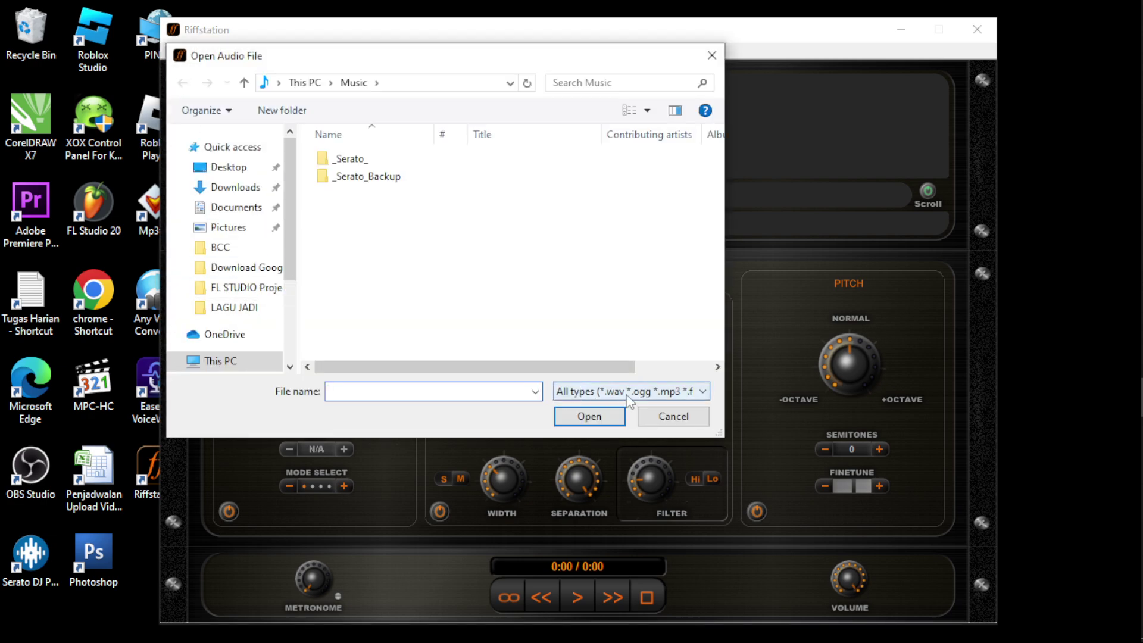
click(633, 390)
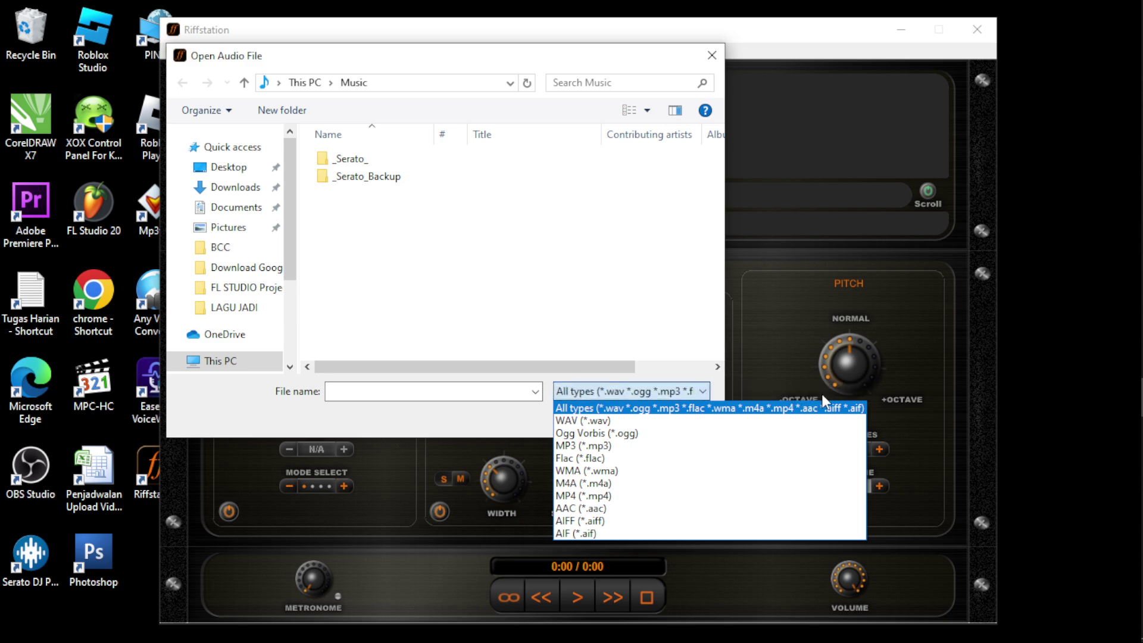
click(560, 370)
Step: Open the "SELENDANG BIRU - GUN KRIWOL" cover MP3 from the Downloads folder and shift the window slightly clear of the desktop icons
click(235, 187)
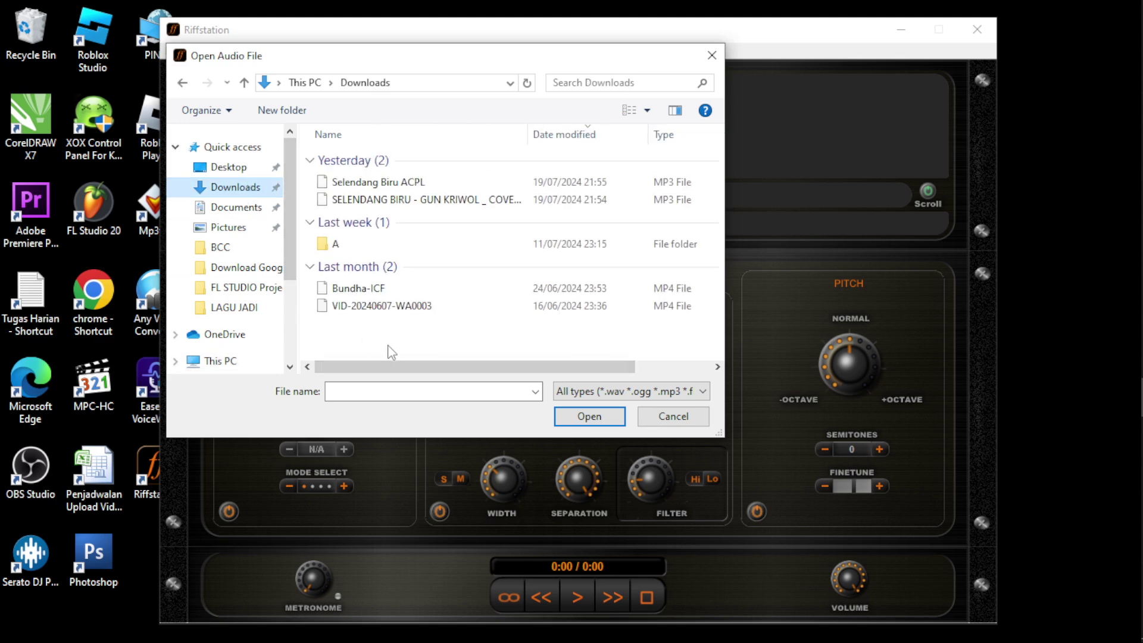
drag(528, 134, 618, 134)
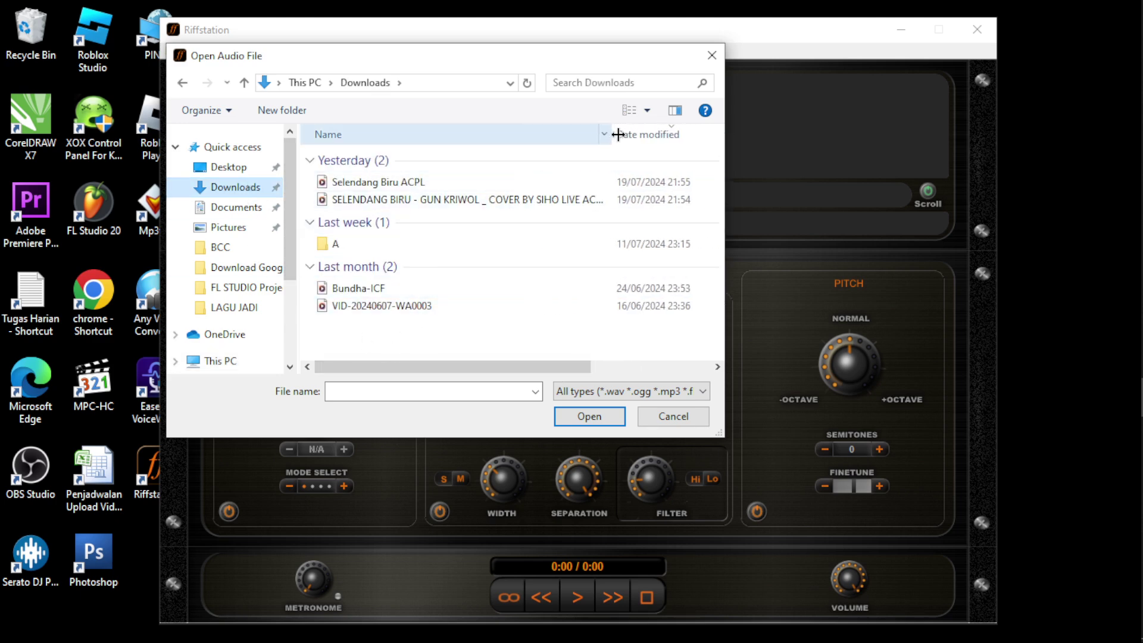
click(601, 199)
click(589, 417)
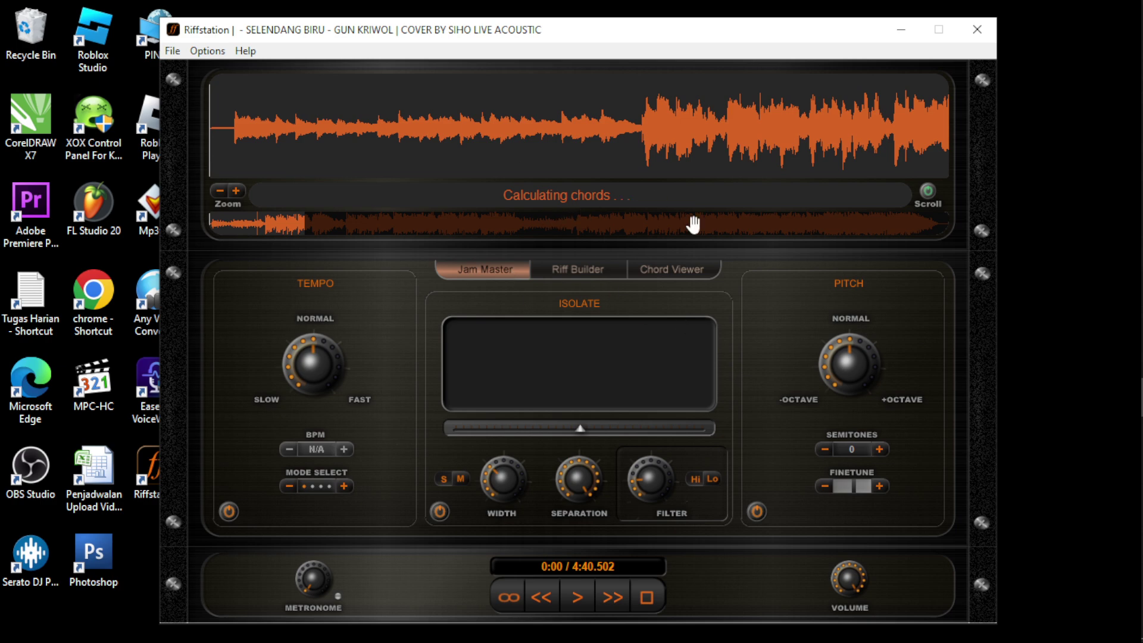
drag(585, 37, 609, 39)
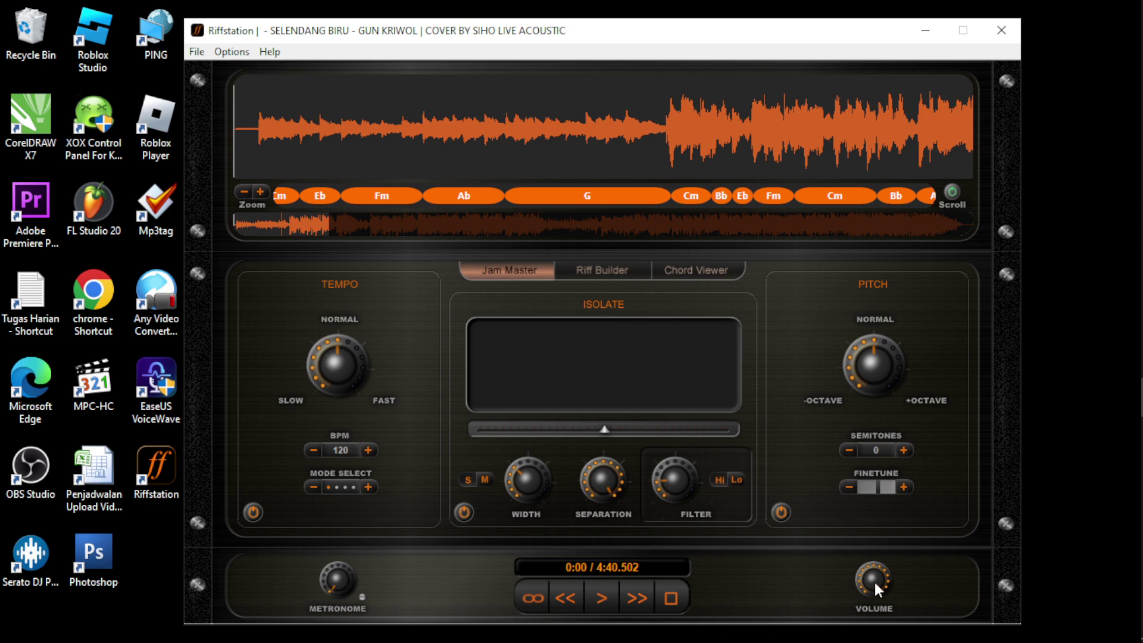
Step: Lower the playback volume and play the song, skipping ahead to just before the first louder section of the waveform
drag(875, 587, 877, 624)
click(600, 598)
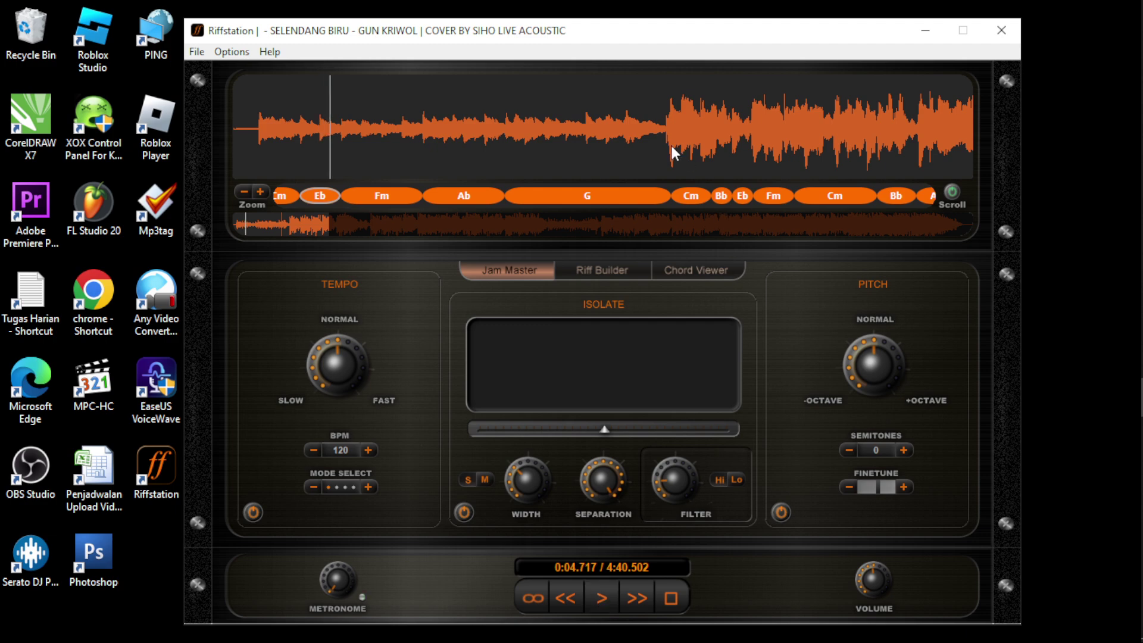
click(639, 130)
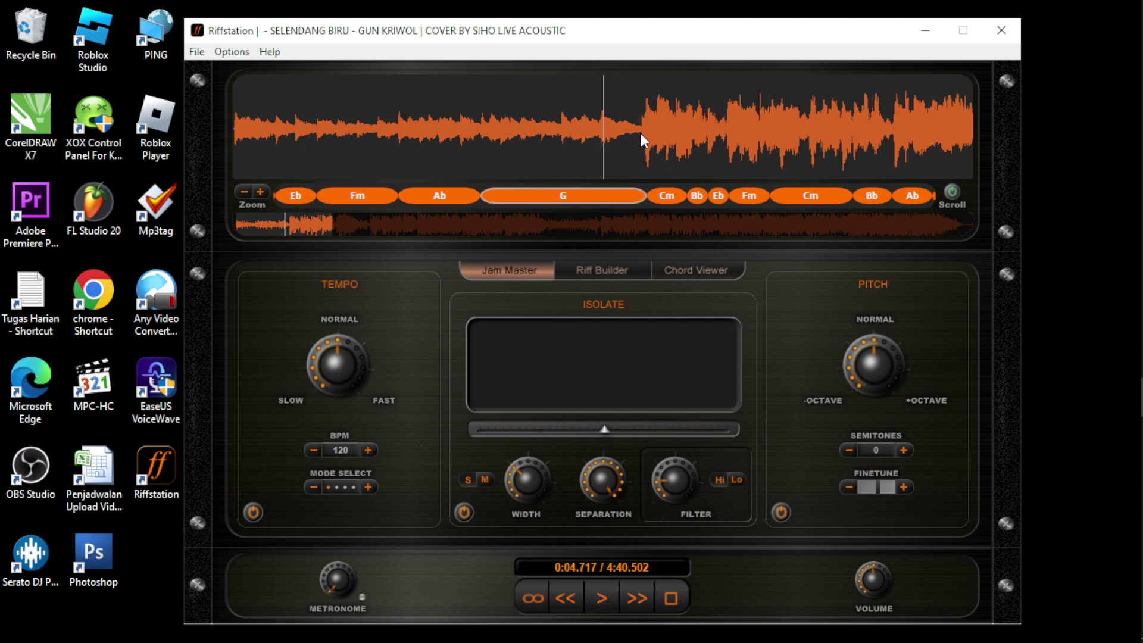
click(607, 599)
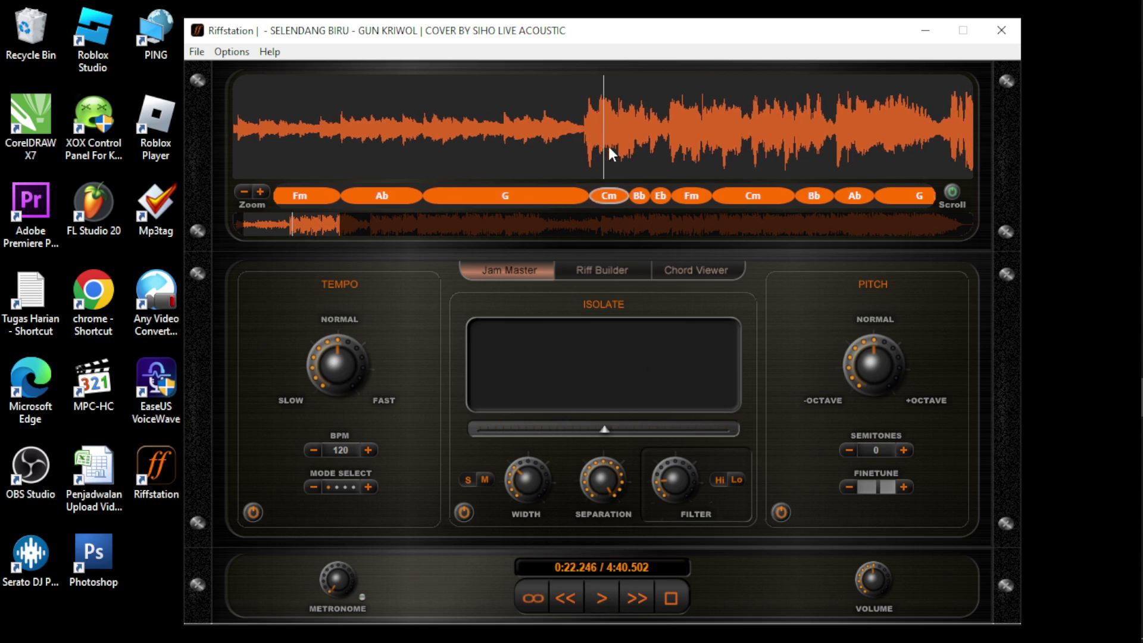